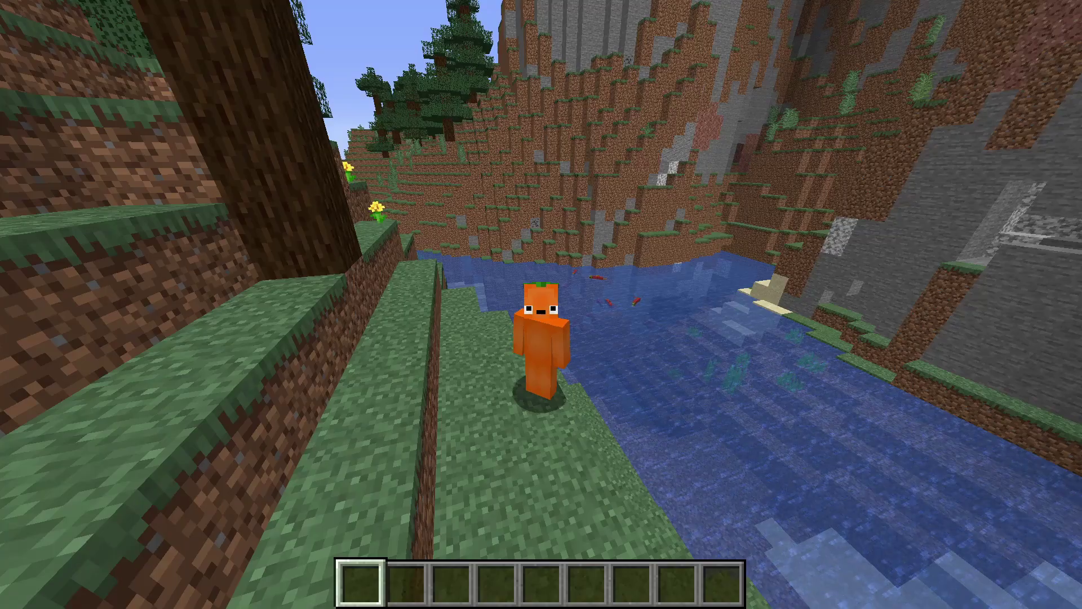
pyautogui.press('F5')
pyautogui.press('w')
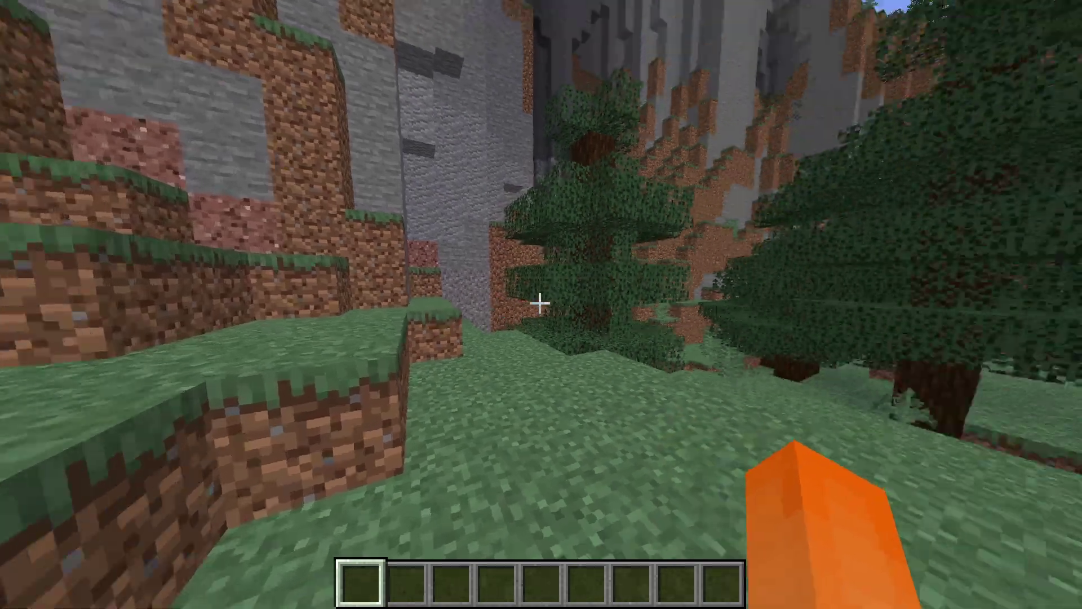
pyautogui.press('w')
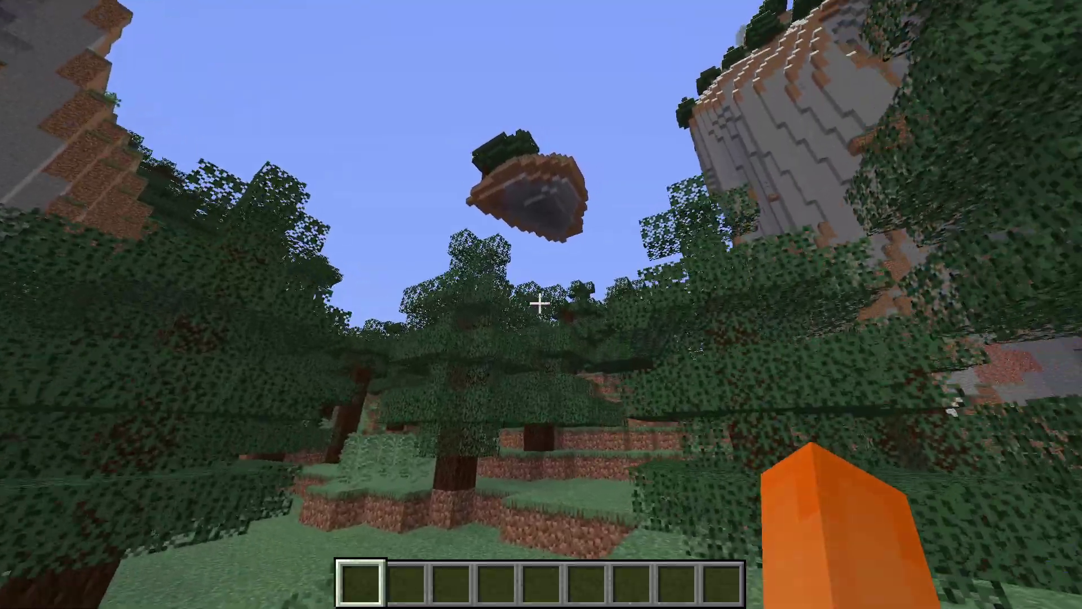
pyautogui.press('w')
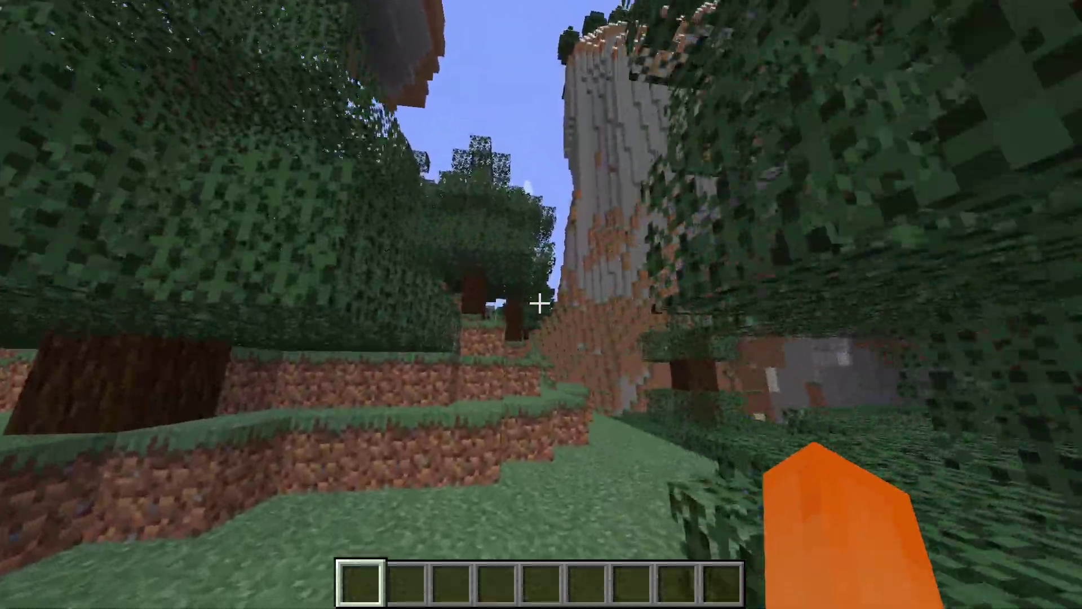
pyautogui.press('w')
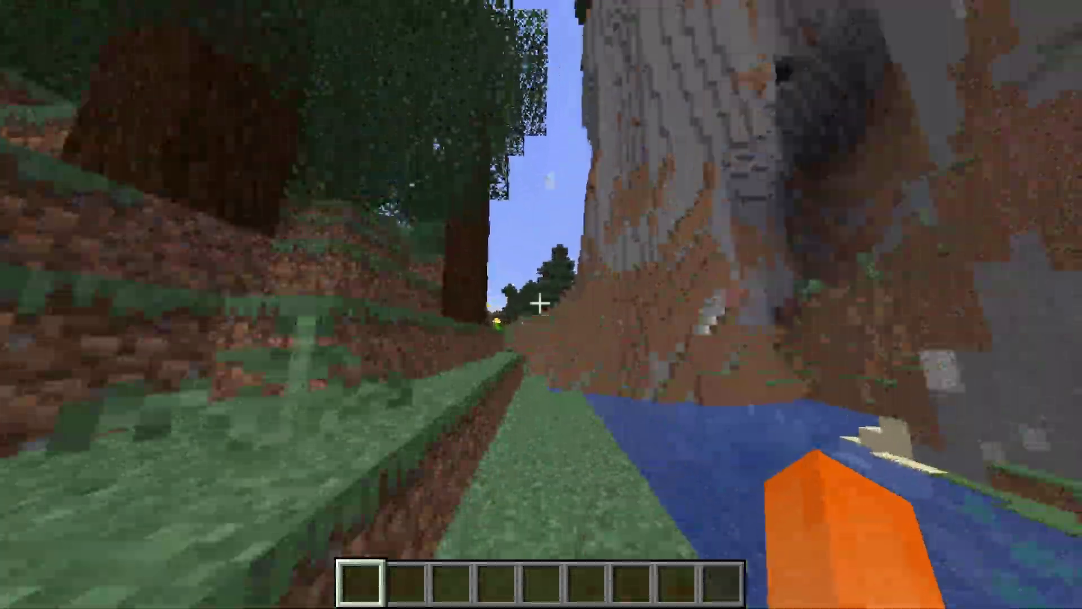
pyautogui.press('w')
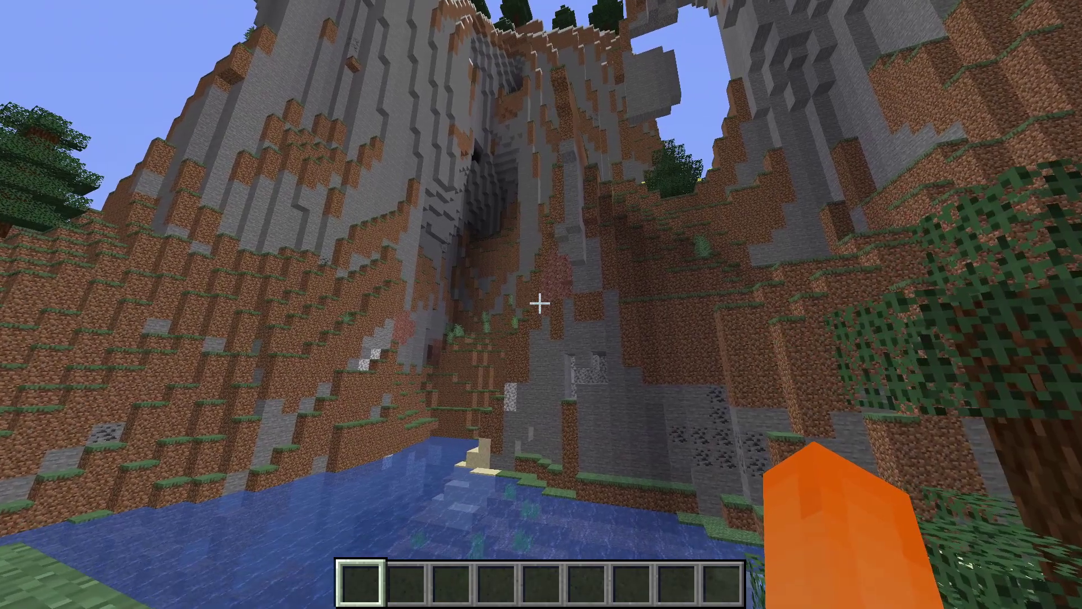
pyautogui.press('w')
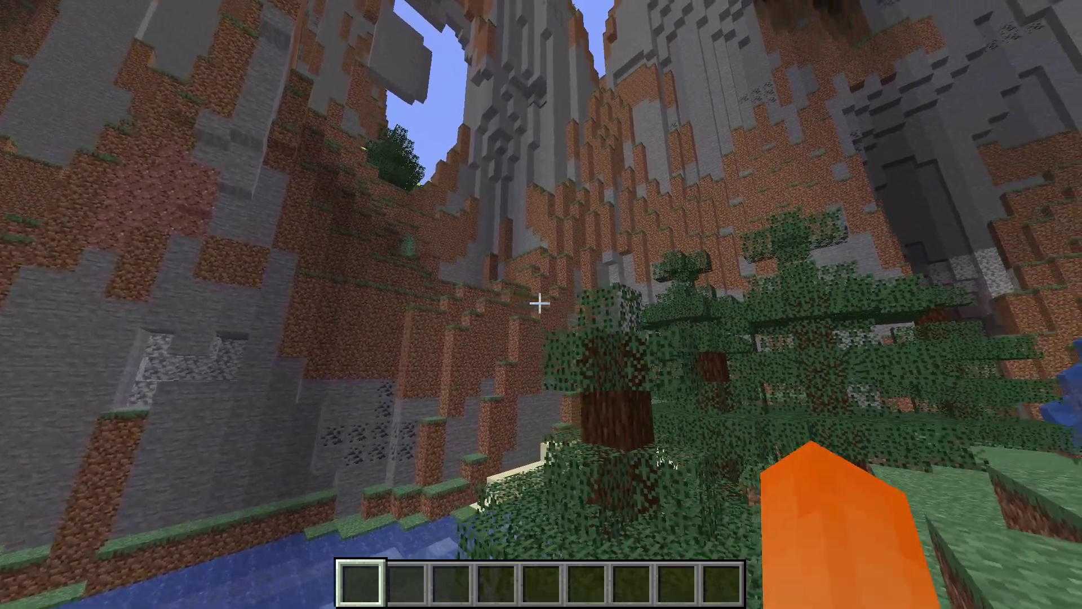
pyautogui.press('w')
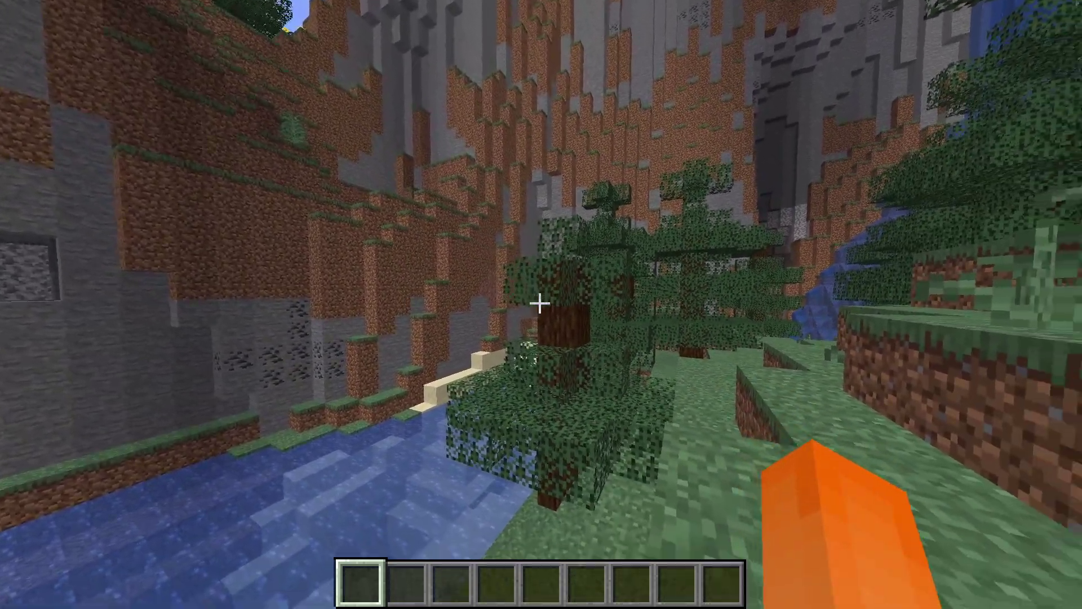
pyautogui.press('w')
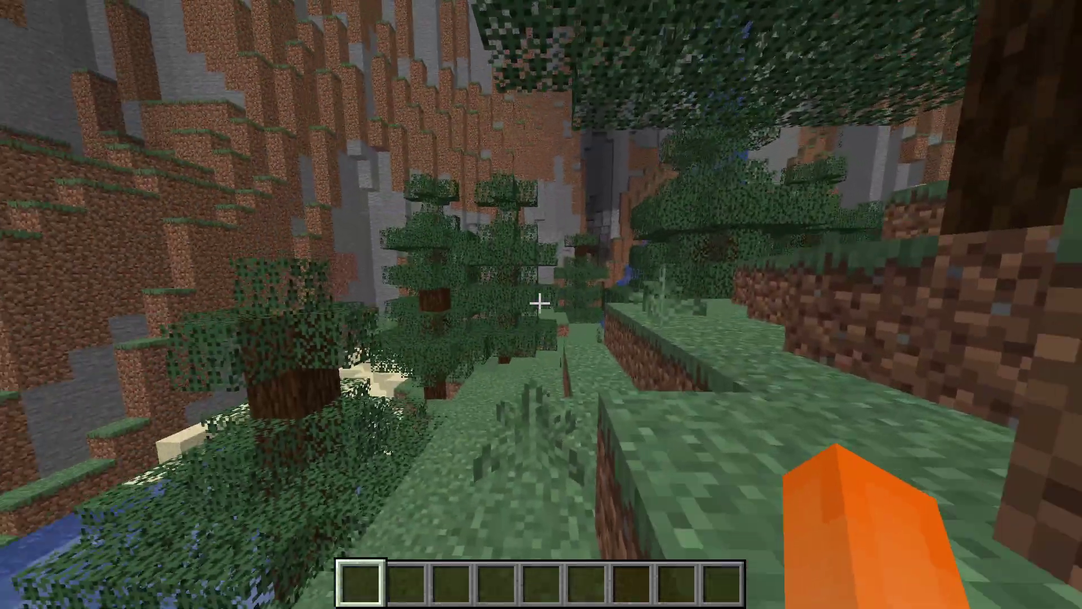
pyautogui.press('w')
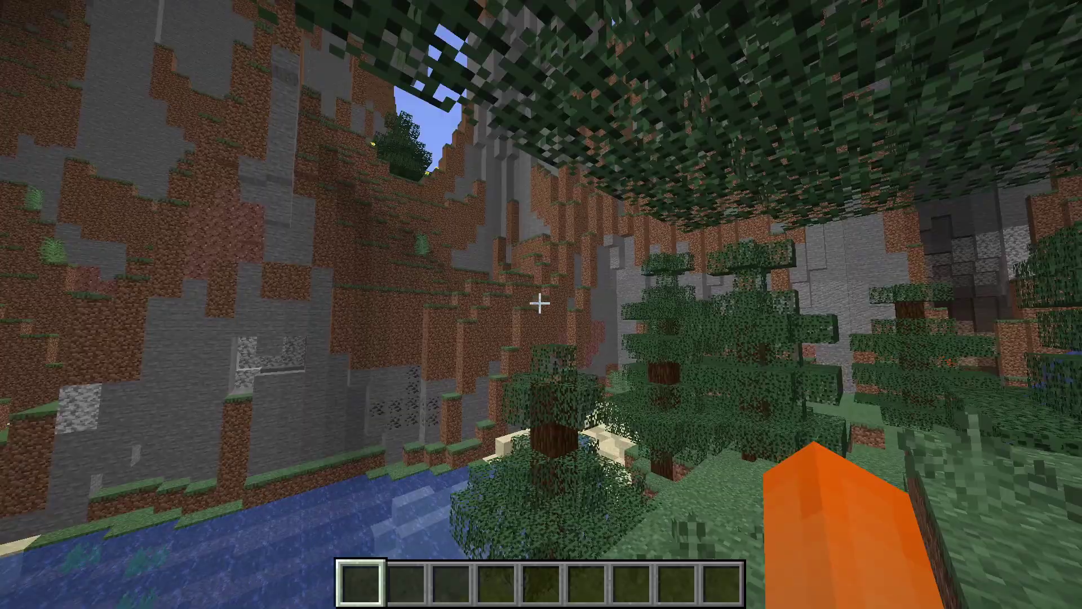
# Open the current world to LAN with the game mode for other players set to Creative and cheats allowed, and open the chat
pyautogui.press('Escape')
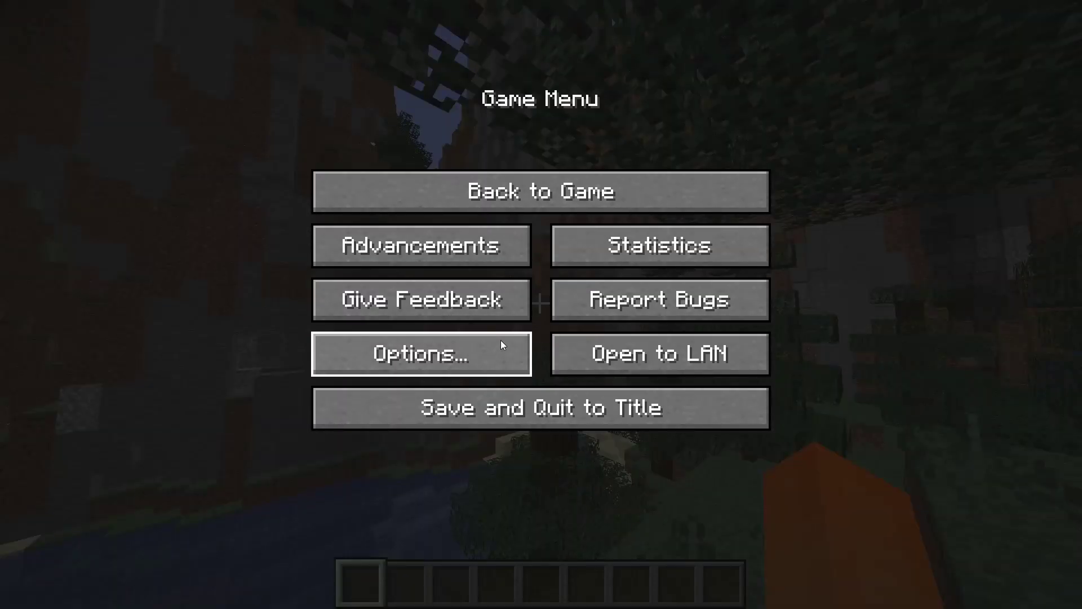
pyautogui.click(668, 359)
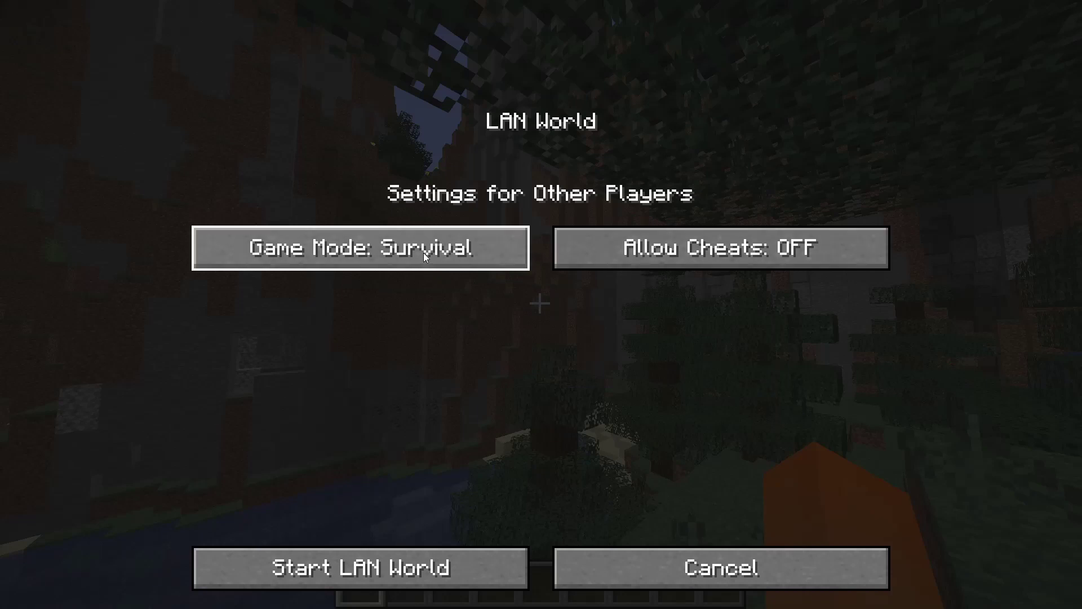
pyautogui.click(395, 249)
pyautogui.click(395, 250)
pyautogui.click(699, 249)
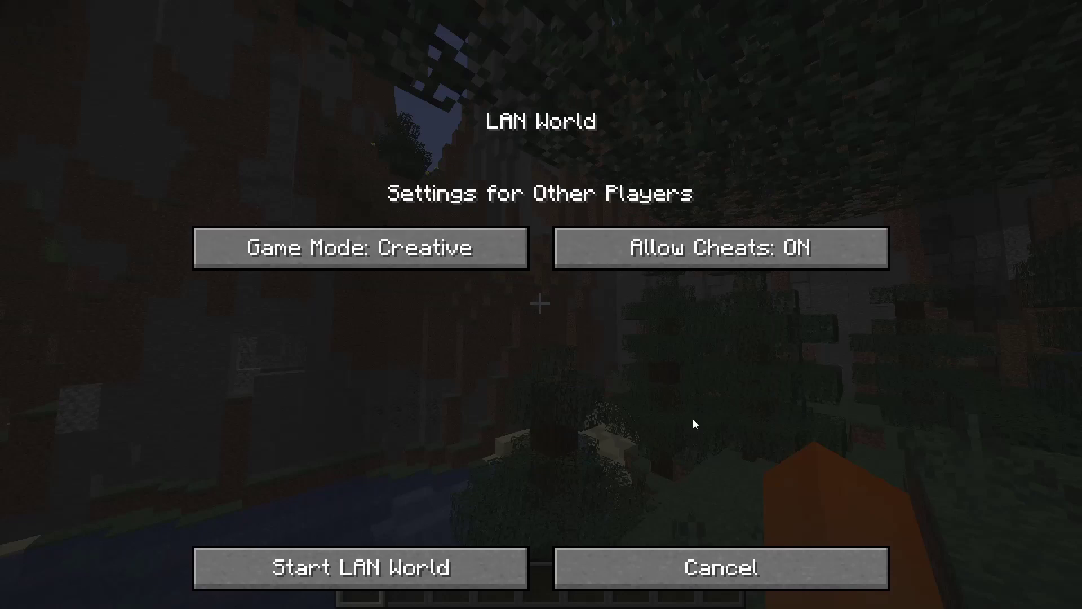
pyautogui.click(350, 572)
pyautogui.press('t')
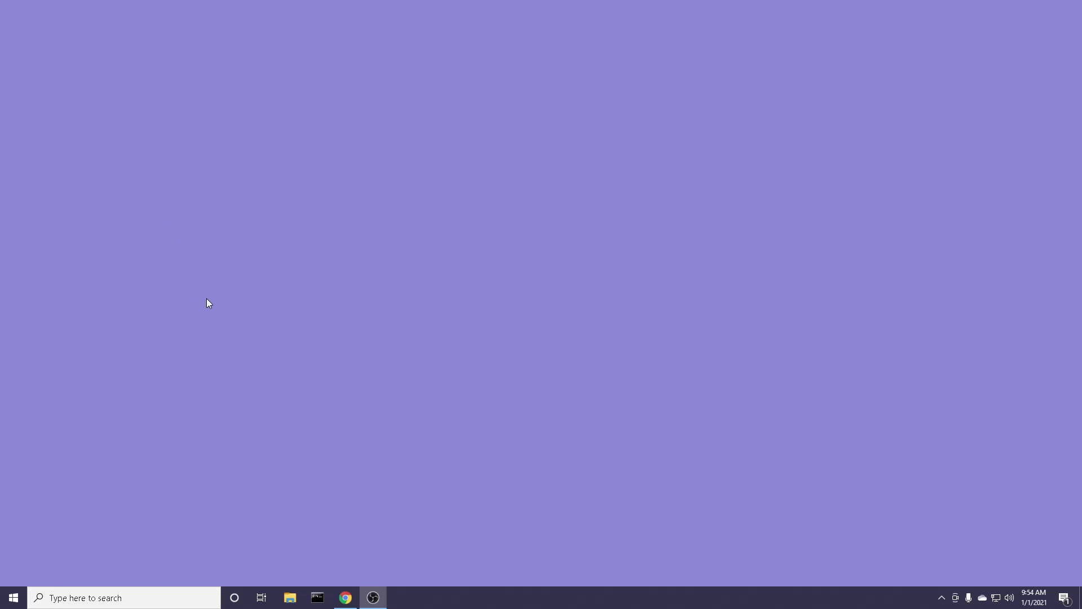
# Search Windows for cmd, launch the Command Prompt and maximize its window
pyautogui.click(73, 599)
pyautogui.write('cmd')
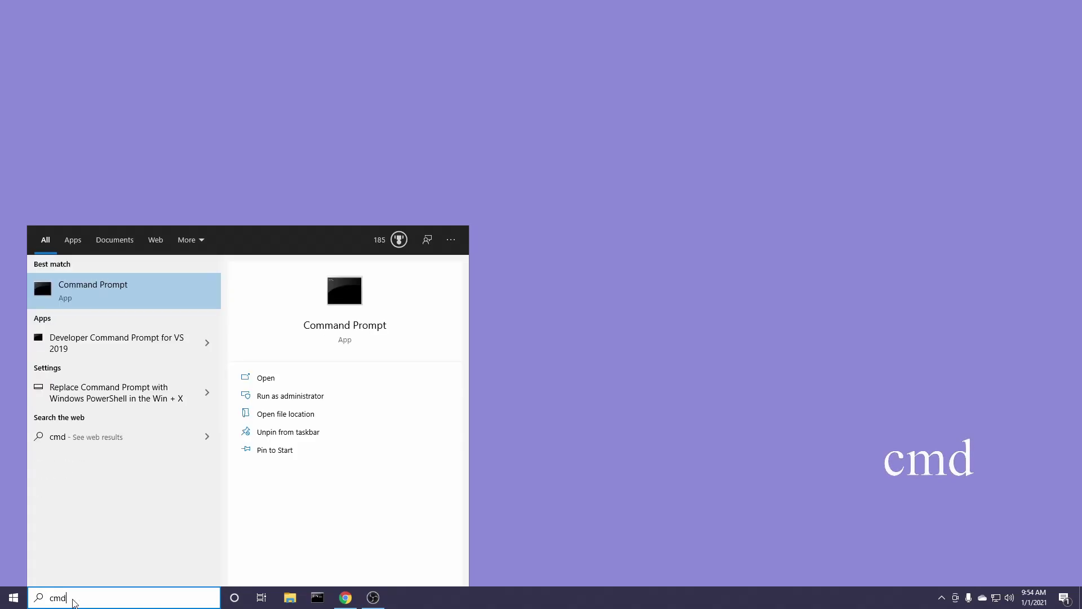
pyautogui.press('Return')
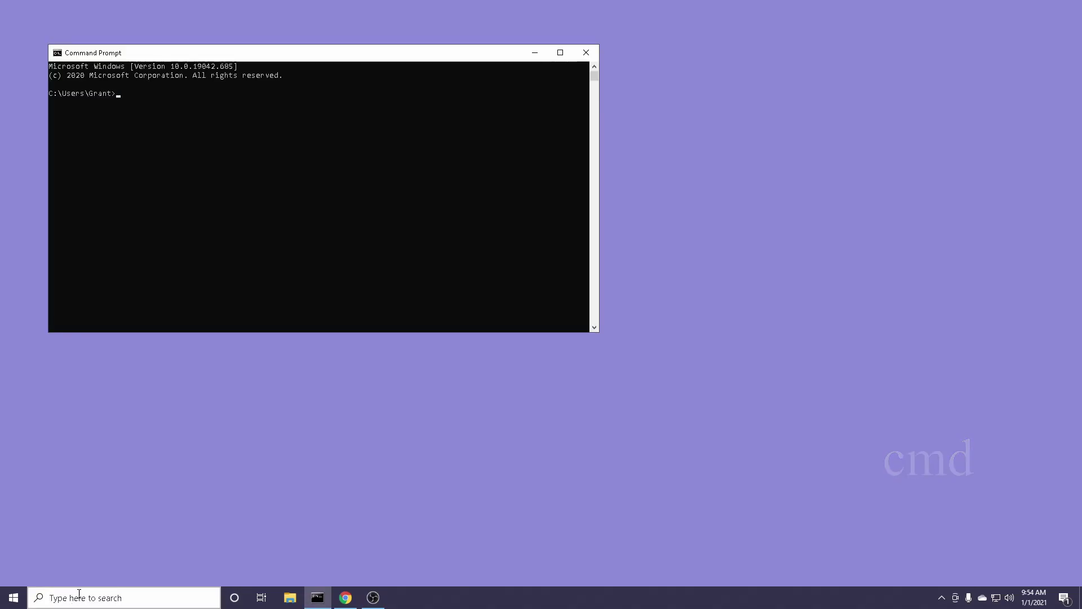
pyautogui.doubleClick(256, 57)
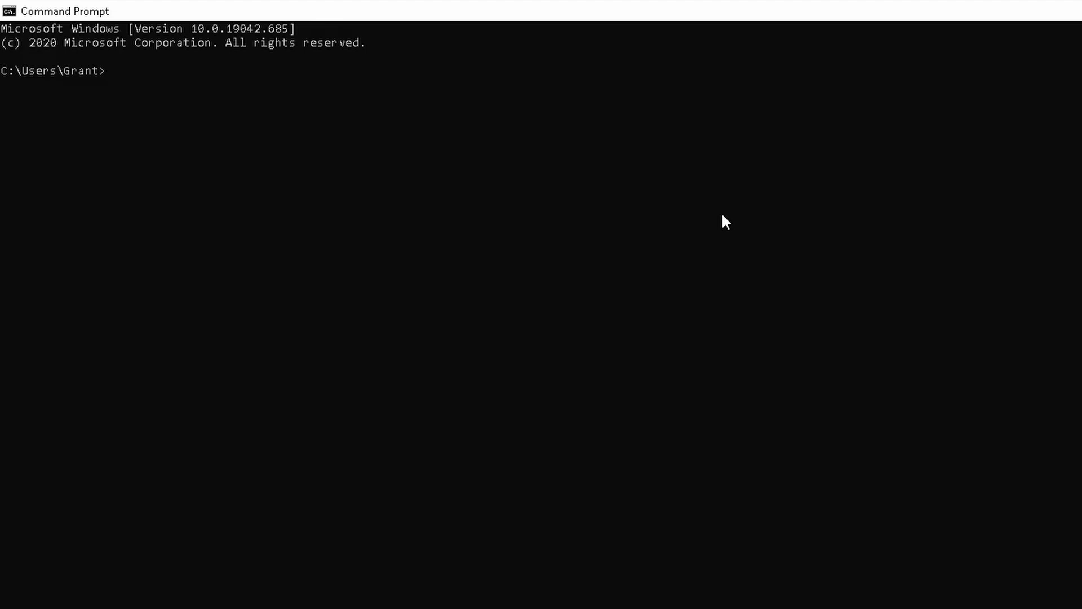
# Run ipconfig in the Command Prompt and highlight the IPv4 Address line and its value
pyautogui.write('ipconfig')
pyautogui.press('Return')
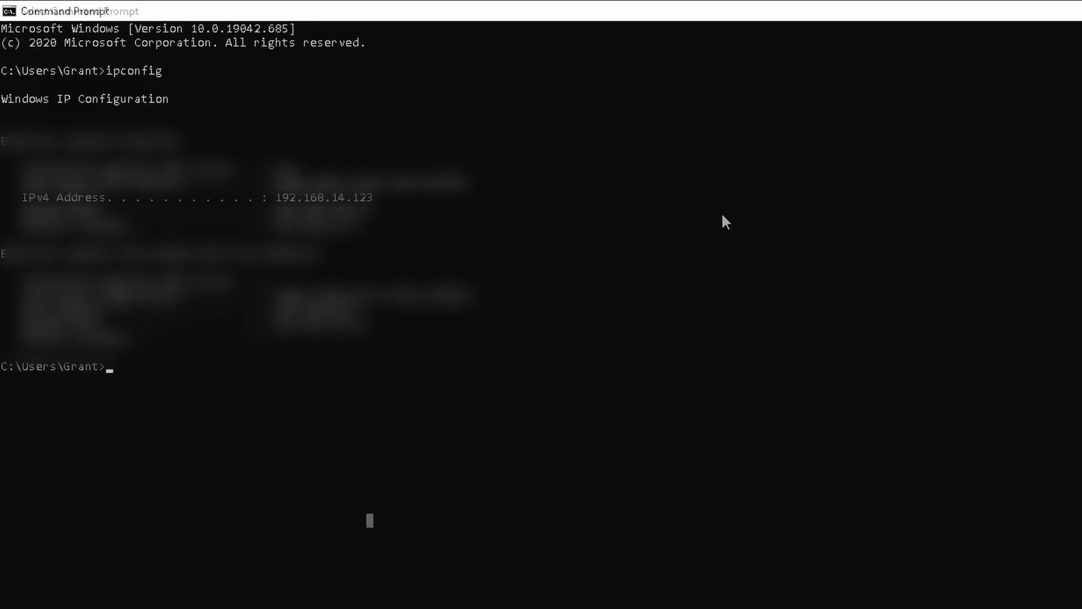
pyautogui.moveTo(21, 196); pyautogui.dragTo(125, 200)
pyautogui.moveTo(275, 198); pyautogui.dragTo(372, 203)
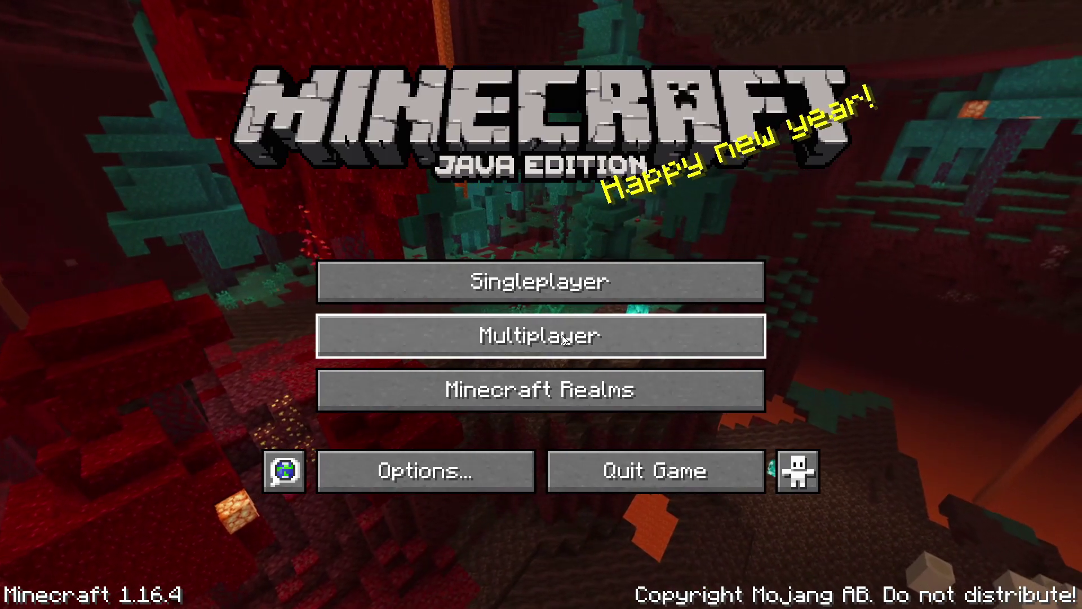
# Switch to Minecraft's multiplayer server list and select the LAN world found on the local network
pyautogui.click(669, 350)
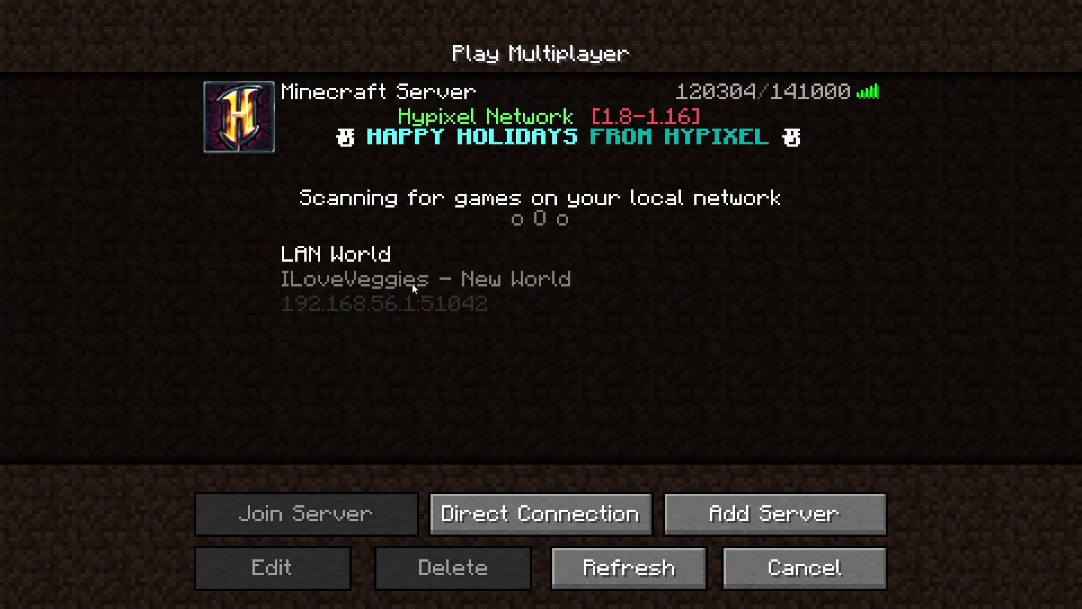
pyautogui.click(446, 294)
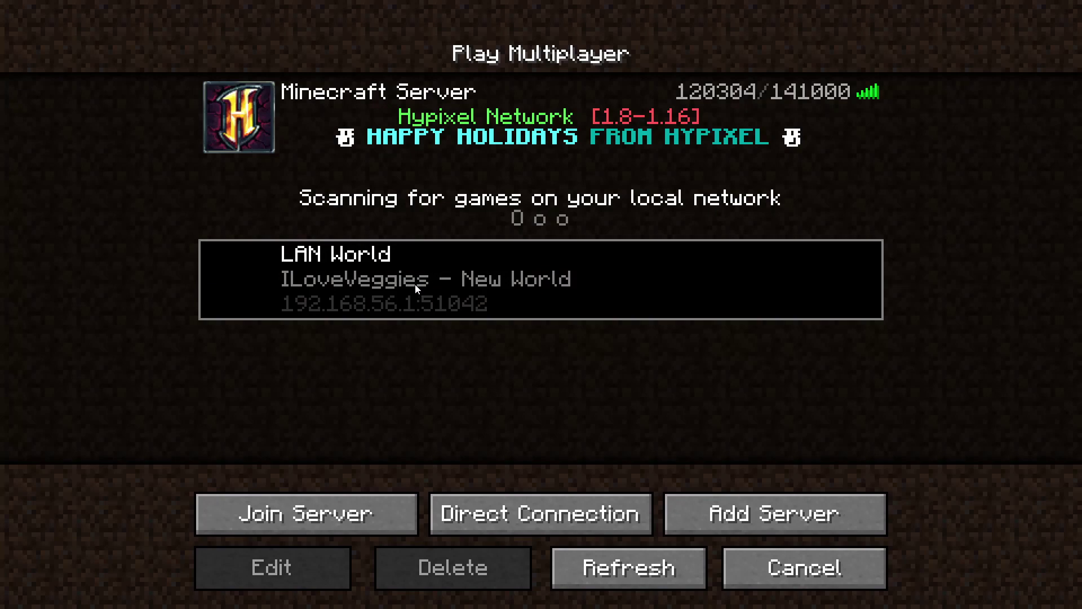
pyautogui.click(469, 343)
# Join the hosted LAN world through a direct connection to server address 192.168.14.123:51042
pyautogui.click(599, 525)
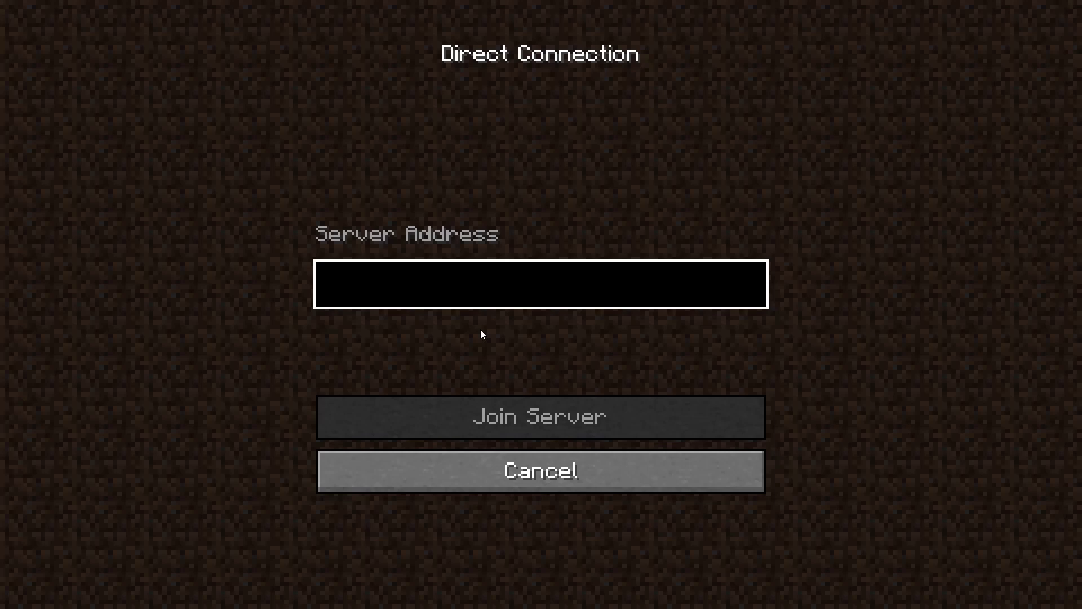
pyautogui.write('192.168.14.123')
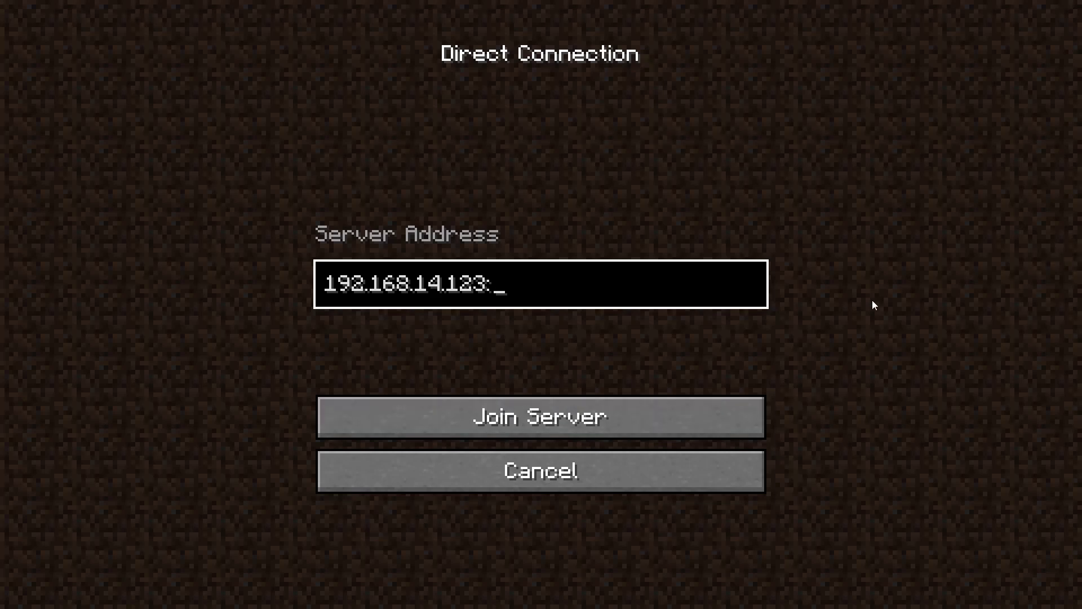
pyautogui.write(':51042')
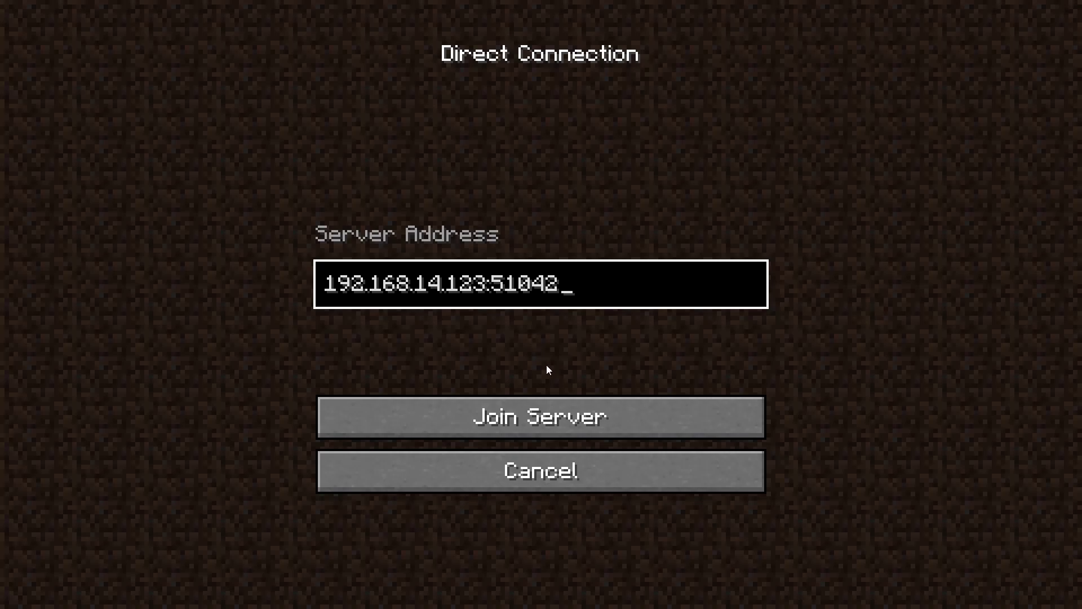
pyautogui.click(522, 418)
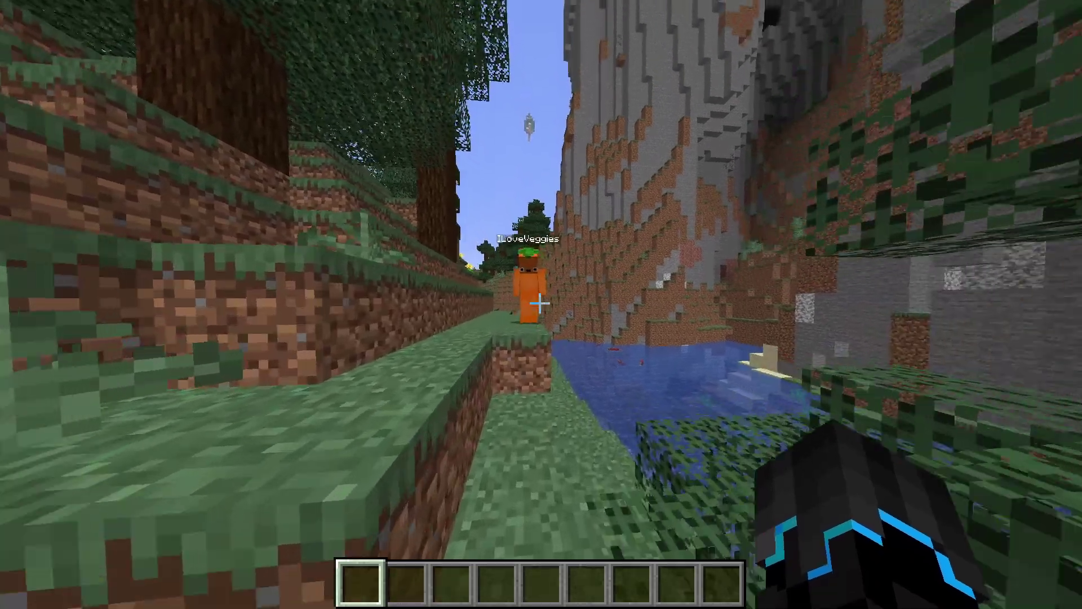
pyautogui.press('w')
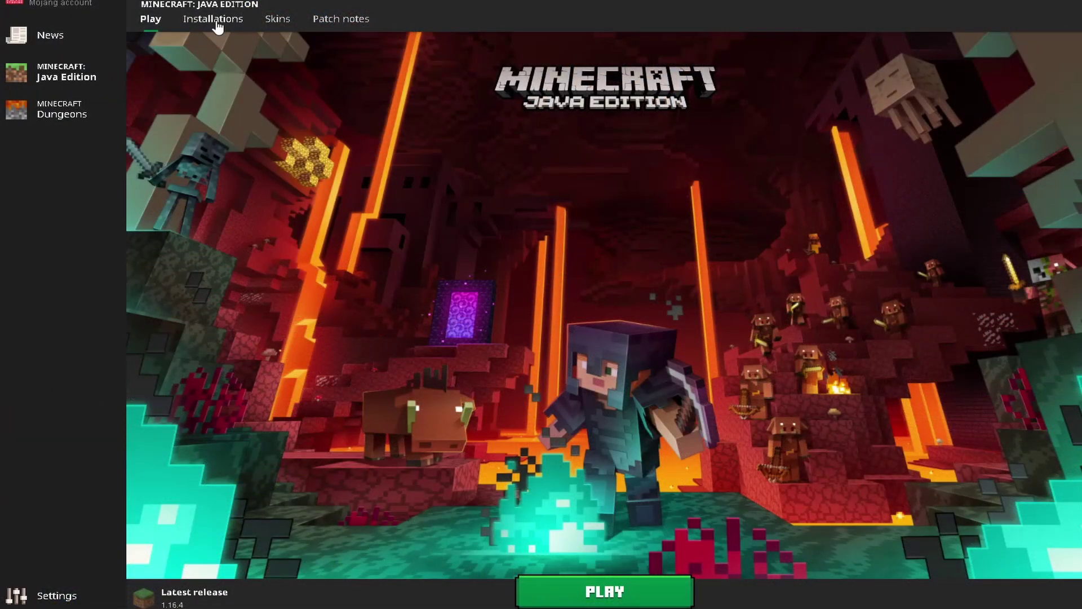
# Create an unnamed installation with version release 1.16.3 in the Minecraft Launcher and return to the Java Edition play page
pyautogui.click(220, 24)
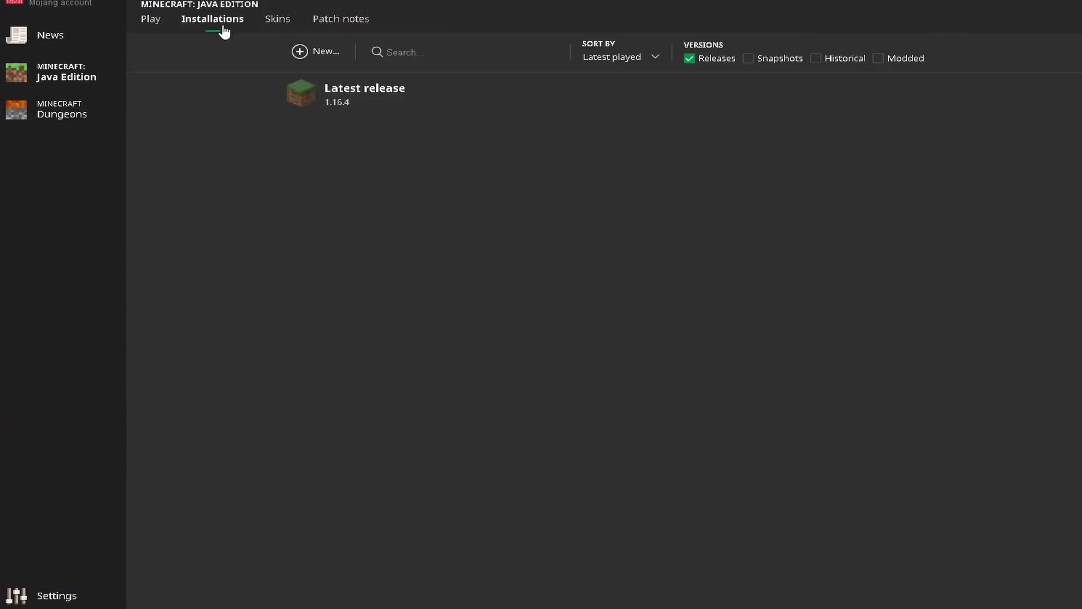
pyautogui.click(312, 59)
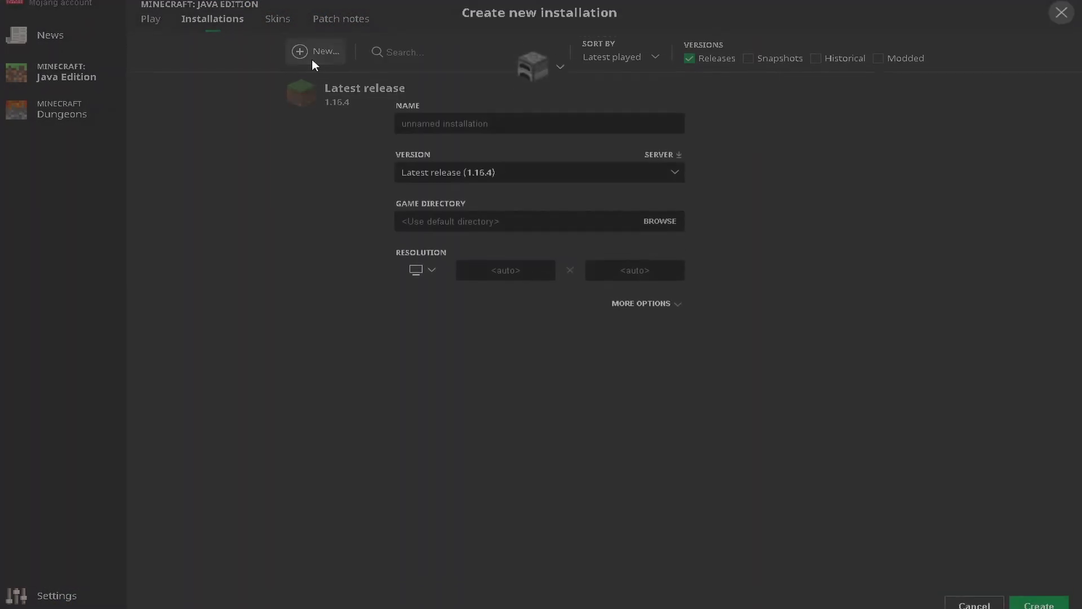
pyautogui.click(474, 157)
pyautogui.click(460, 269)
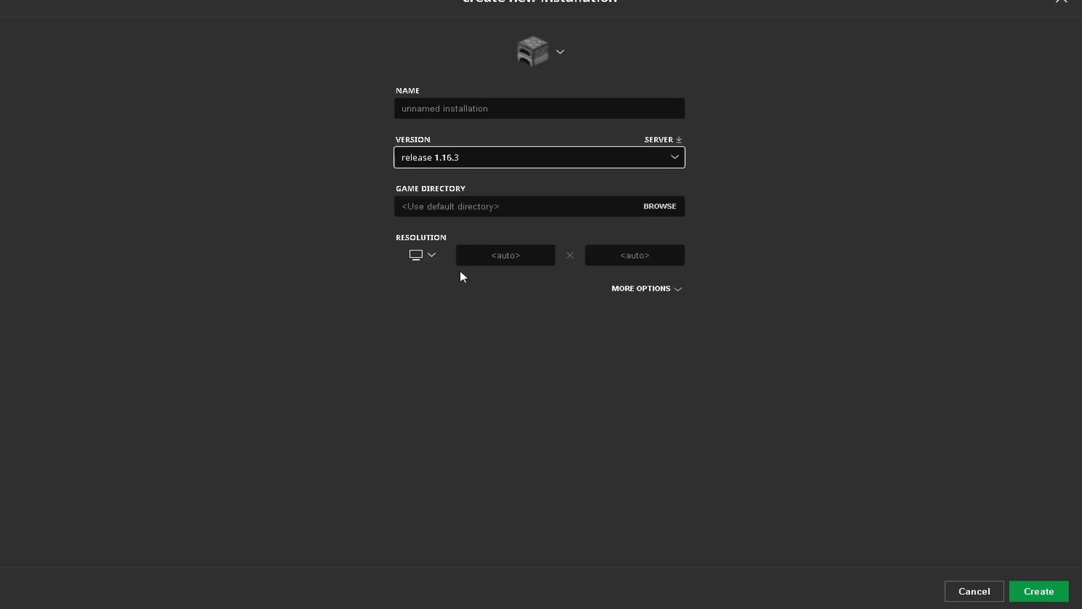
pyautogui.click(1039, 590)
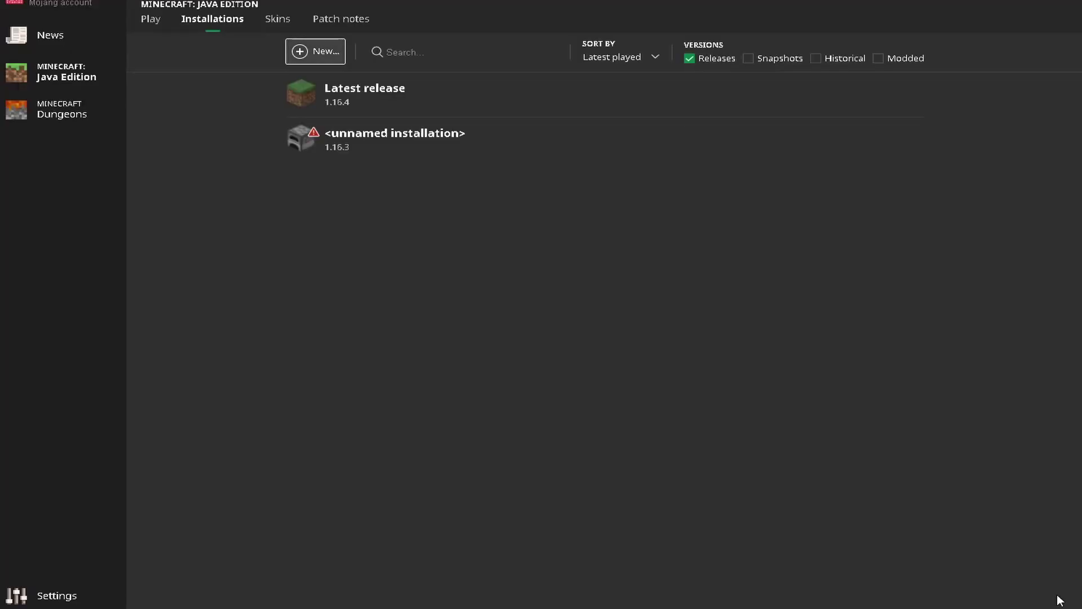
pyautogui.click(145, 23)
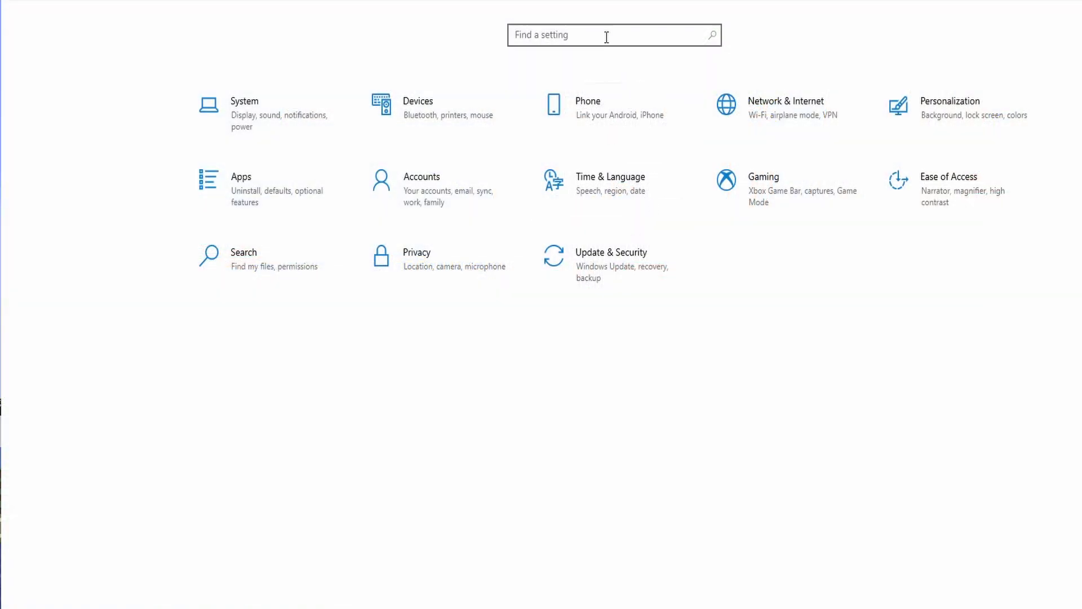
# Search Windows Settings for firewall and open the firewall settings of the active private network
pyautogui.write('firewall')
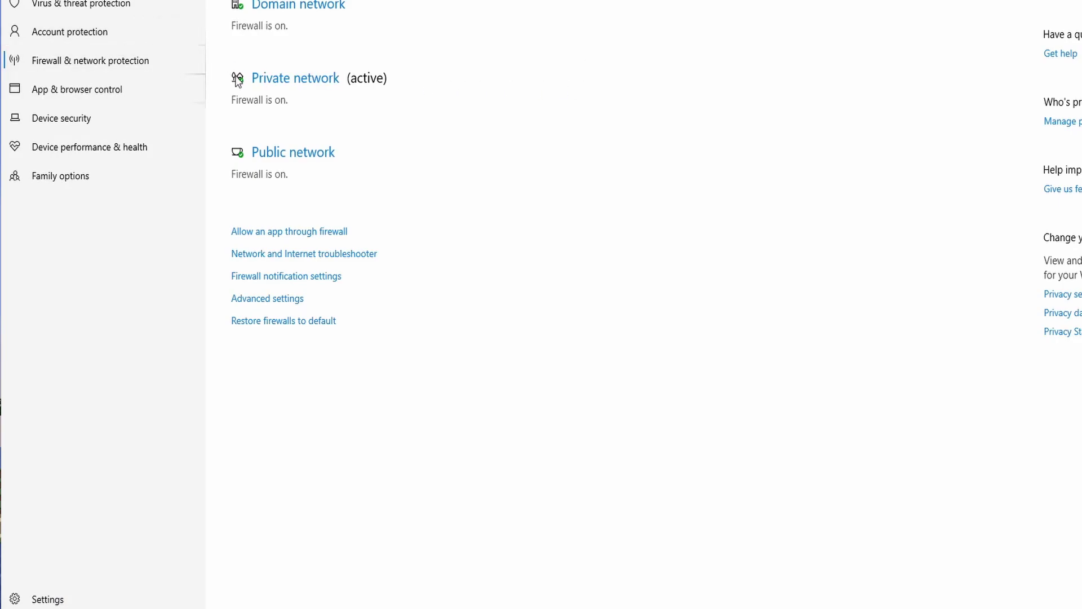
pyautogui.click(299, 79)
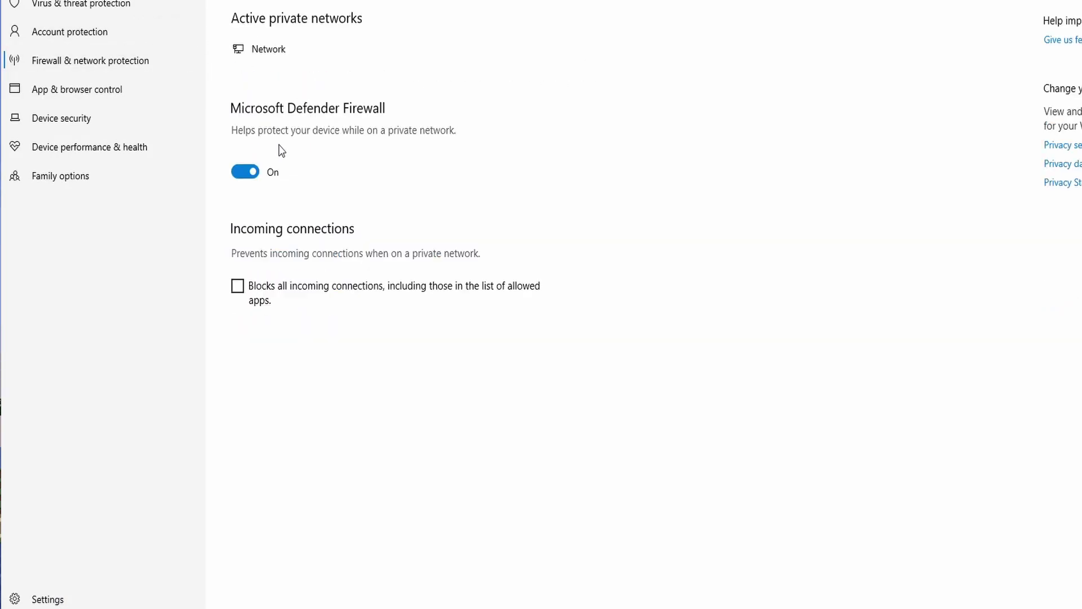